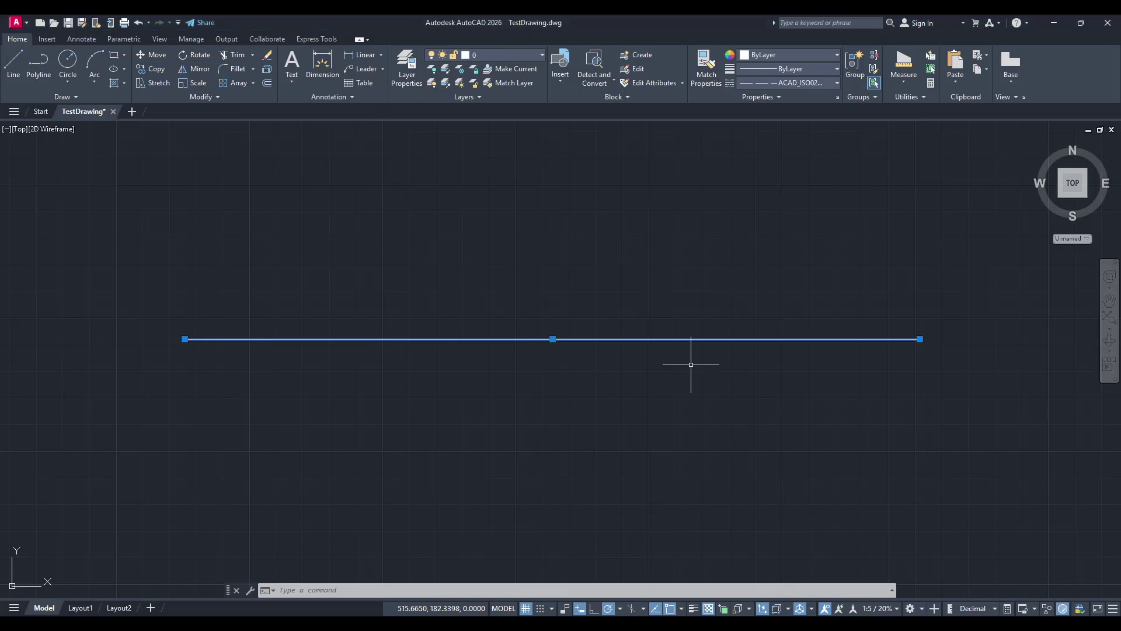
Select the horizontal line with a crossing window, then deselect it.
{"action": "key", "text": "Escape"}
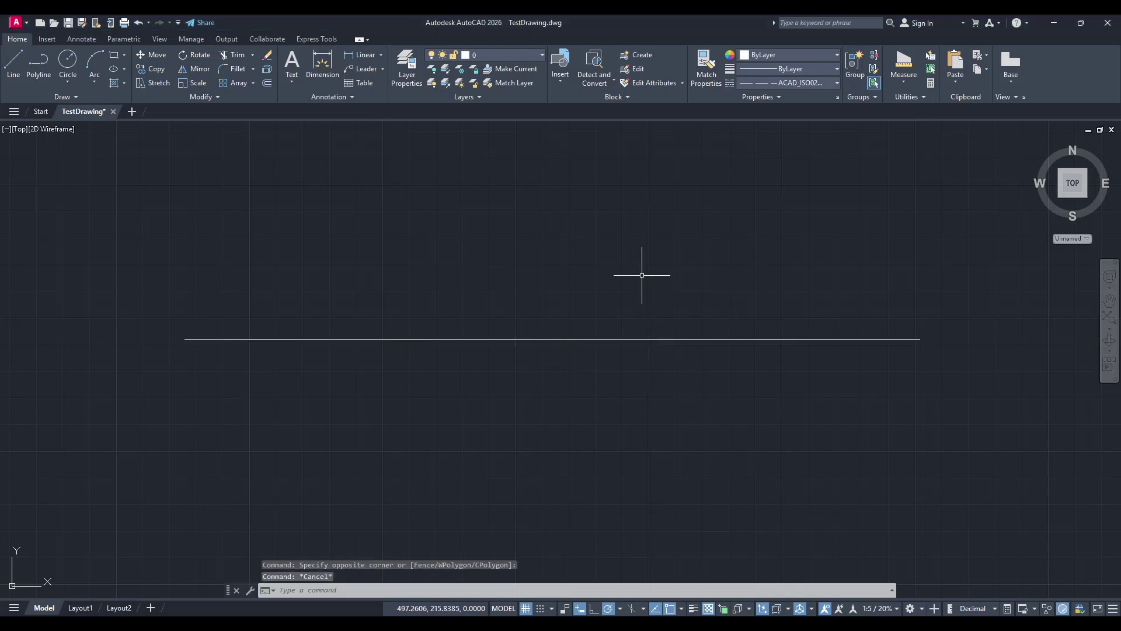
{"action": "left_click", "coordinate": [644, 275]}
{"action": "left_click", "coordinate": [452, 409]}
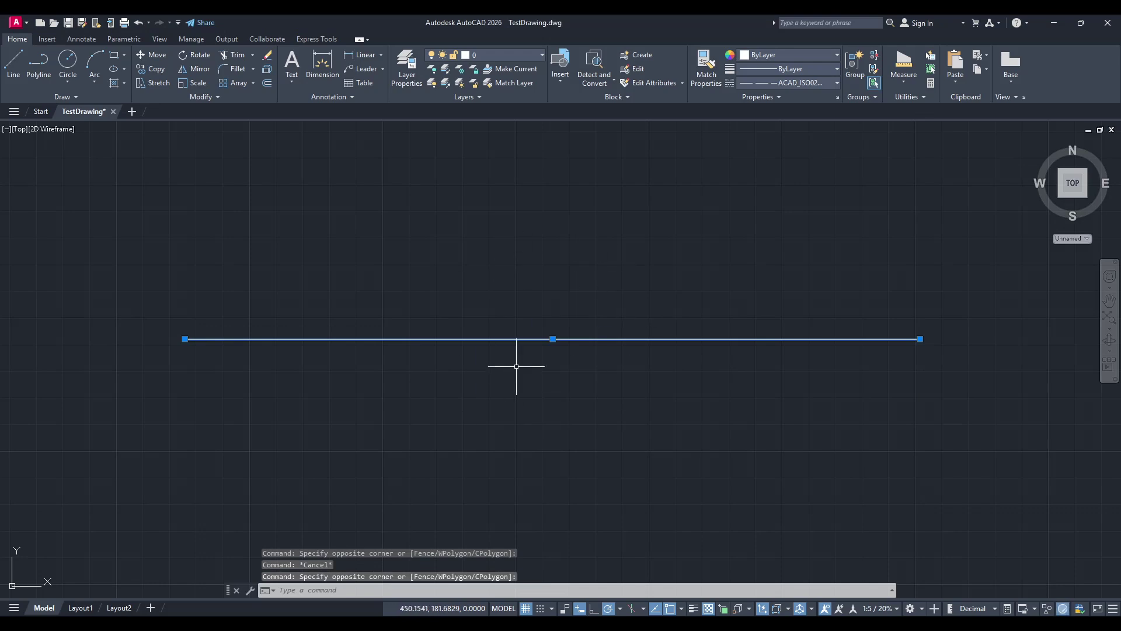
{"action": "key", "text": "Escape"}
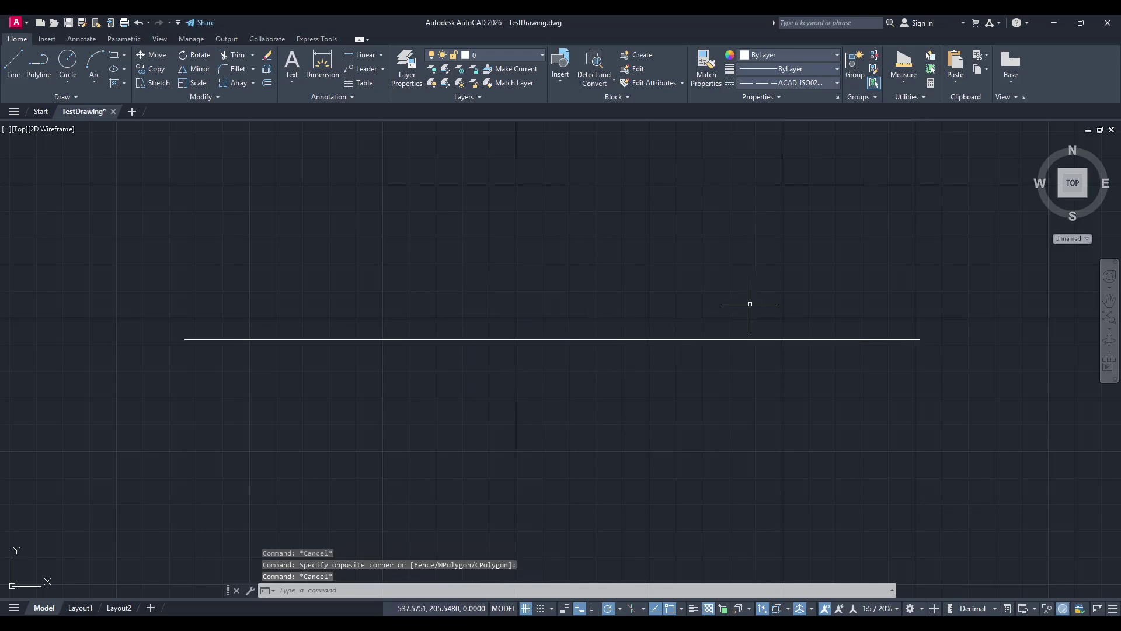
Try BATTING, ACAD_ISO02W100 and DOT as current linetype, ending on ACAD_ISO02W100.
{"action": "left_click", "coordinate": [796, 86]}
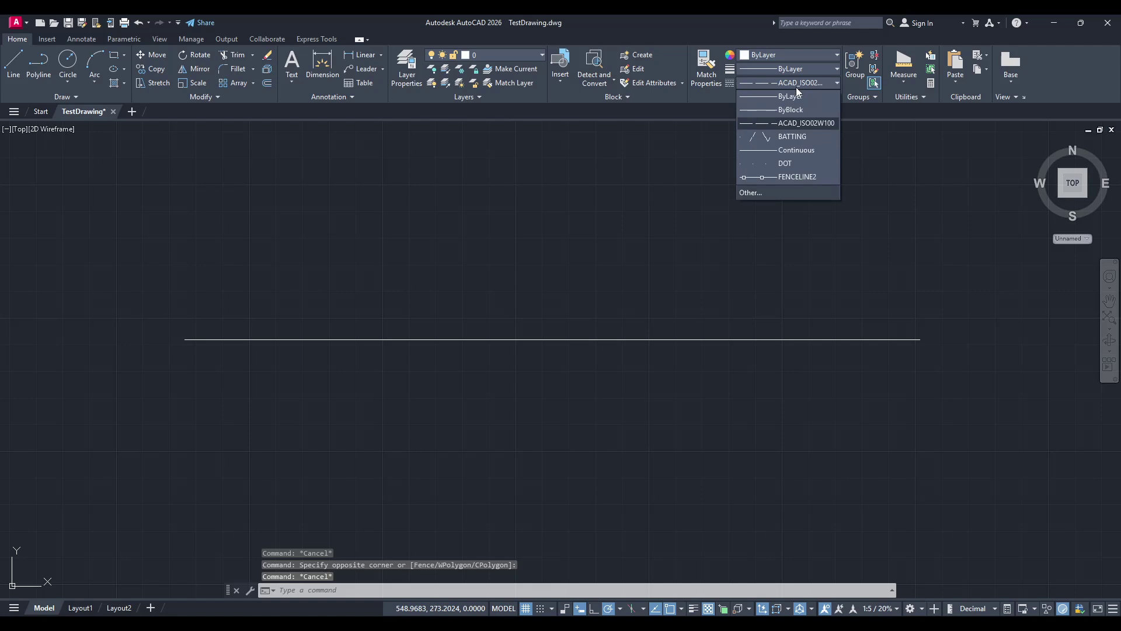
{"action": "left_click", "coordinate": [774, 137]}
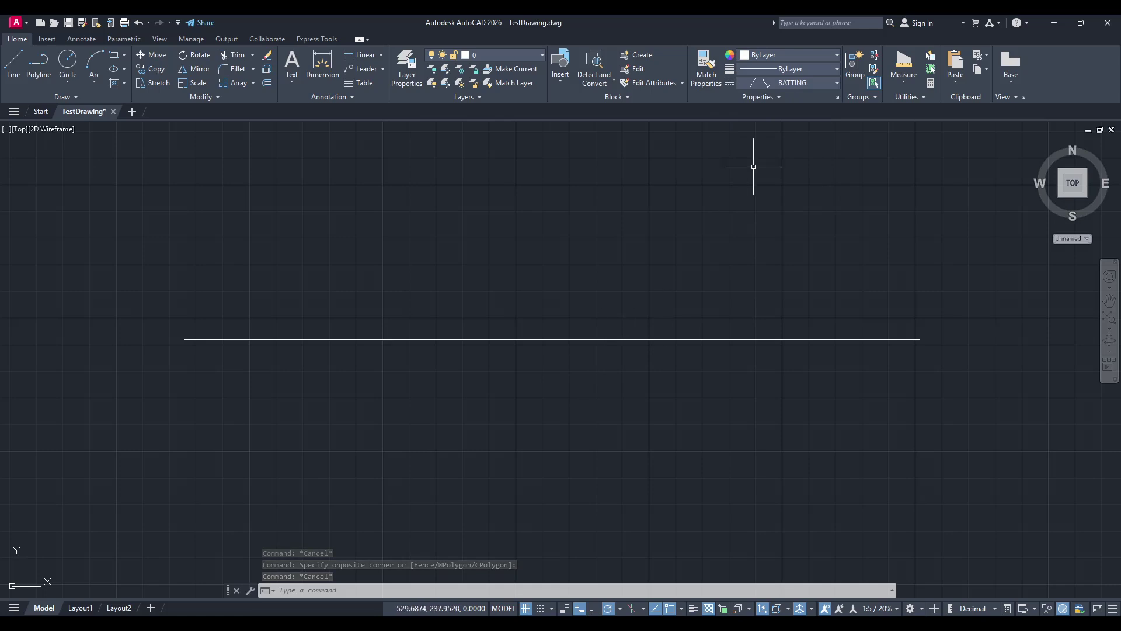
{"action": "left_click", "coordinate": [768, 83]}
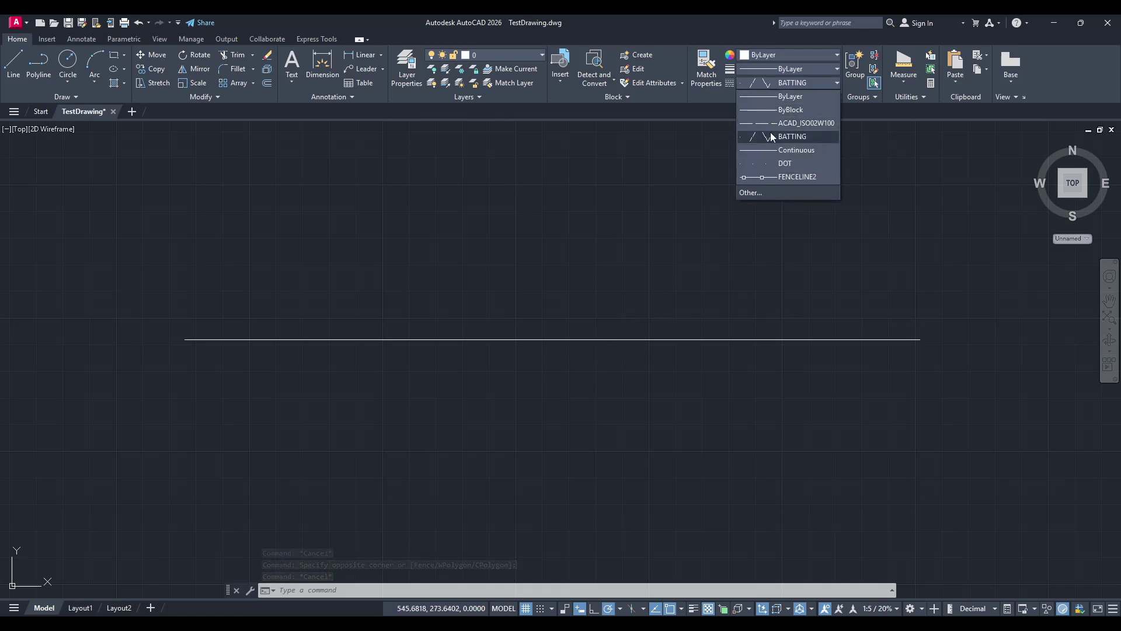
{"action": "left_click", "coordinate": [765, 122]}
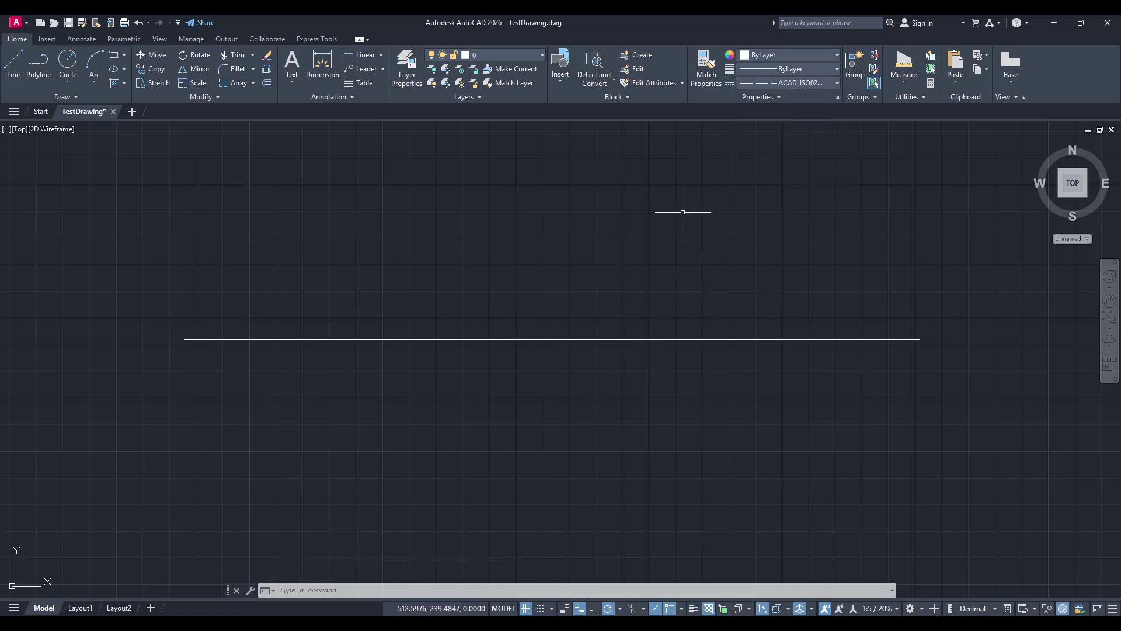
{"action": "left_click", "coordinate": [767, 82]}
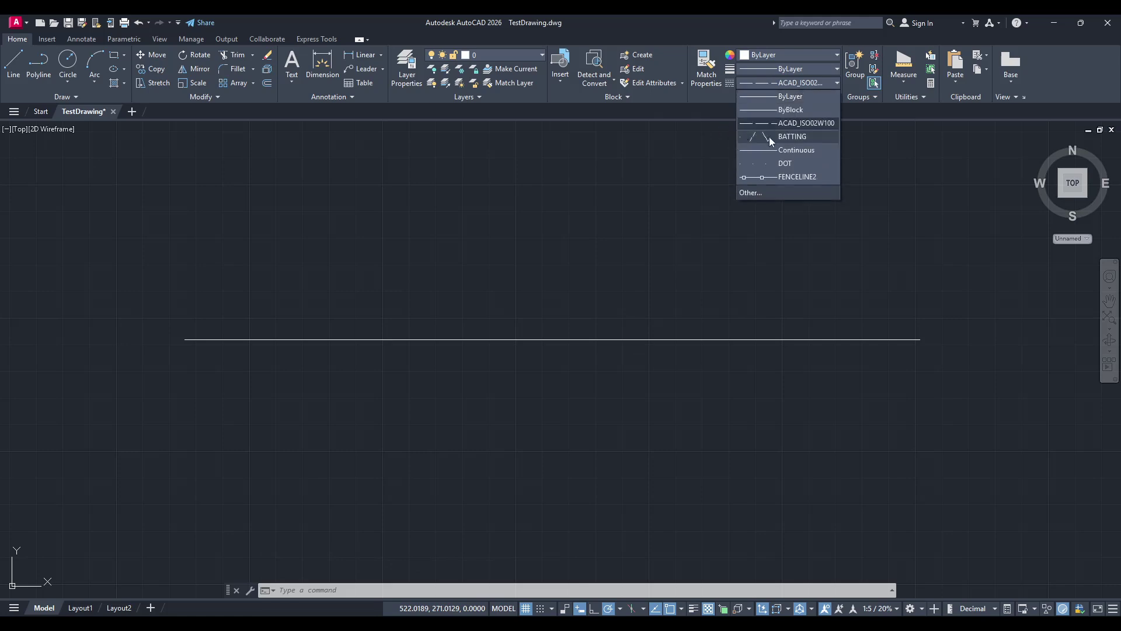
{"action": "left_click", "coordinate": [768, 166]}
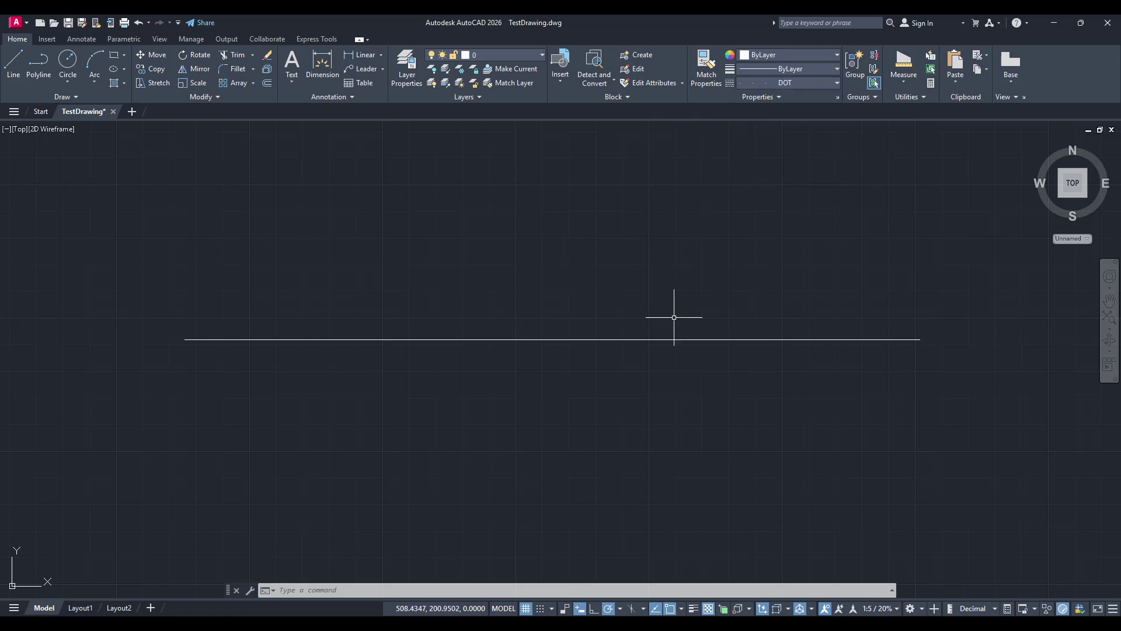
{"action": "left_click", "coordinate": [785, 82]}
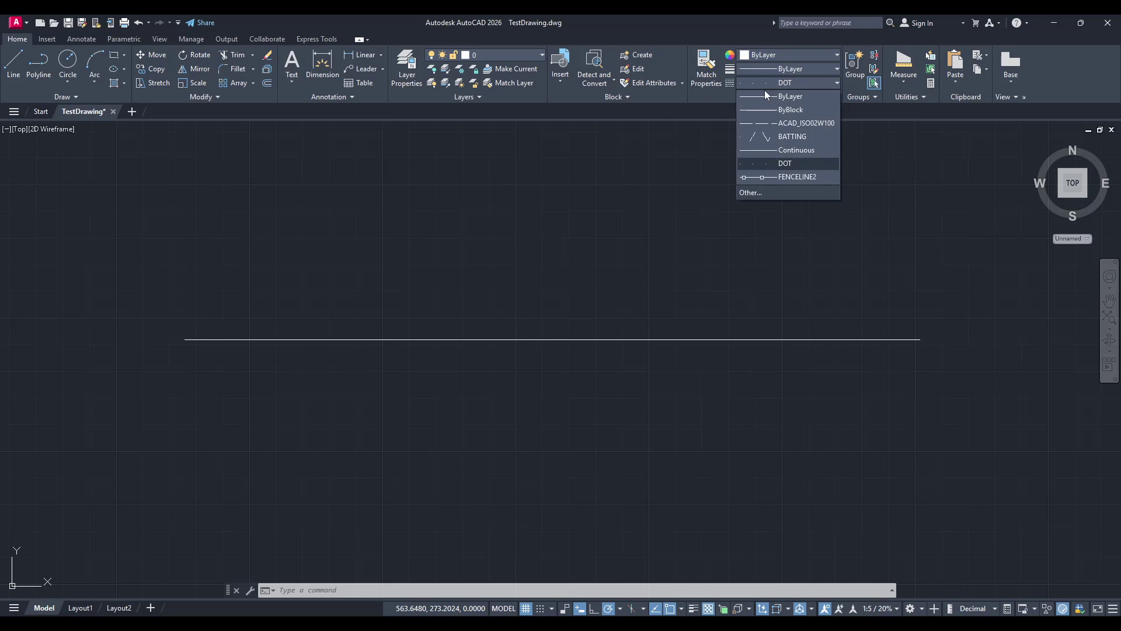
{"action": "left_click", "coordinate": [788, 111]}
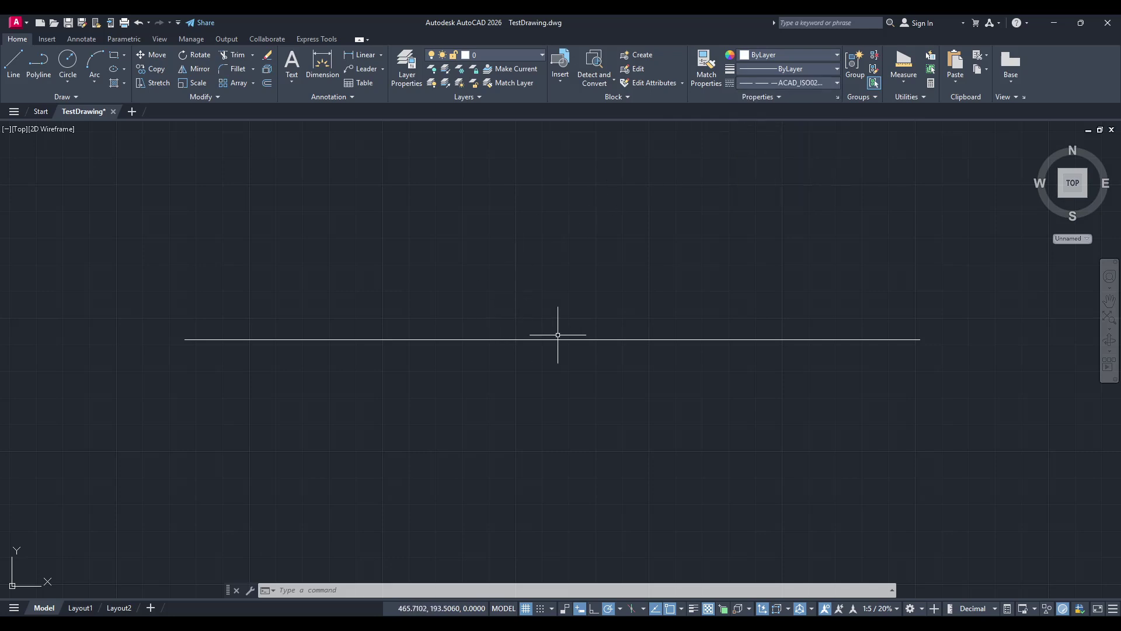
Reselect the horizontal line with crossing windows, clearing and repeating the selection.
{"action": "left_click", "coordinate": [586, 329]}
{"action": "left_click", "coordinate": [496, 389]}
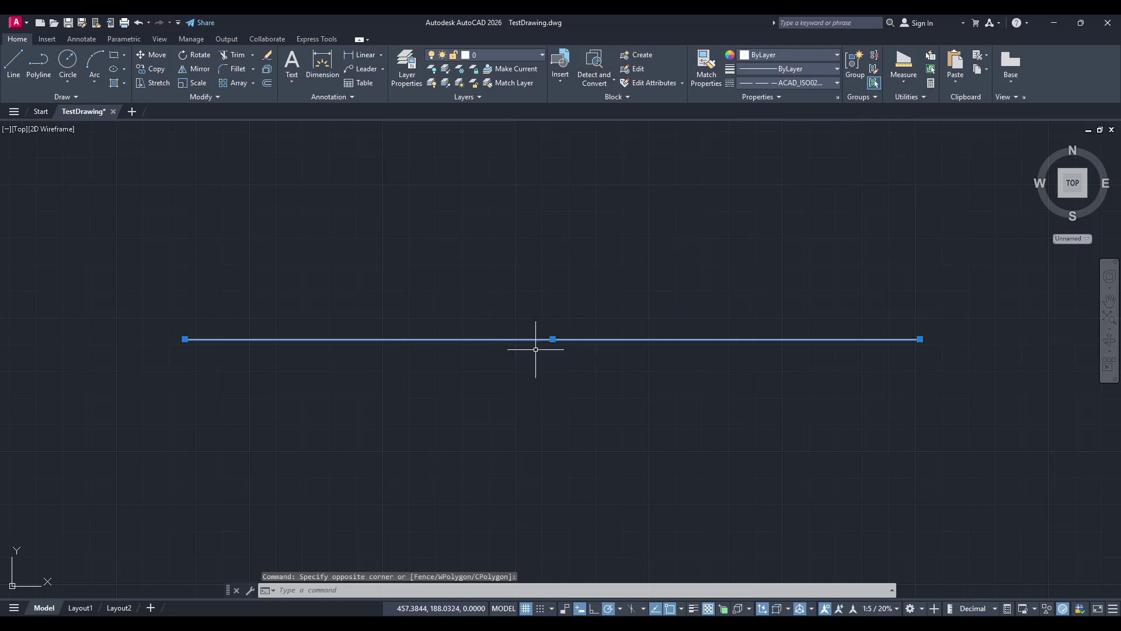
{"action": "key", "text": "Escape"}
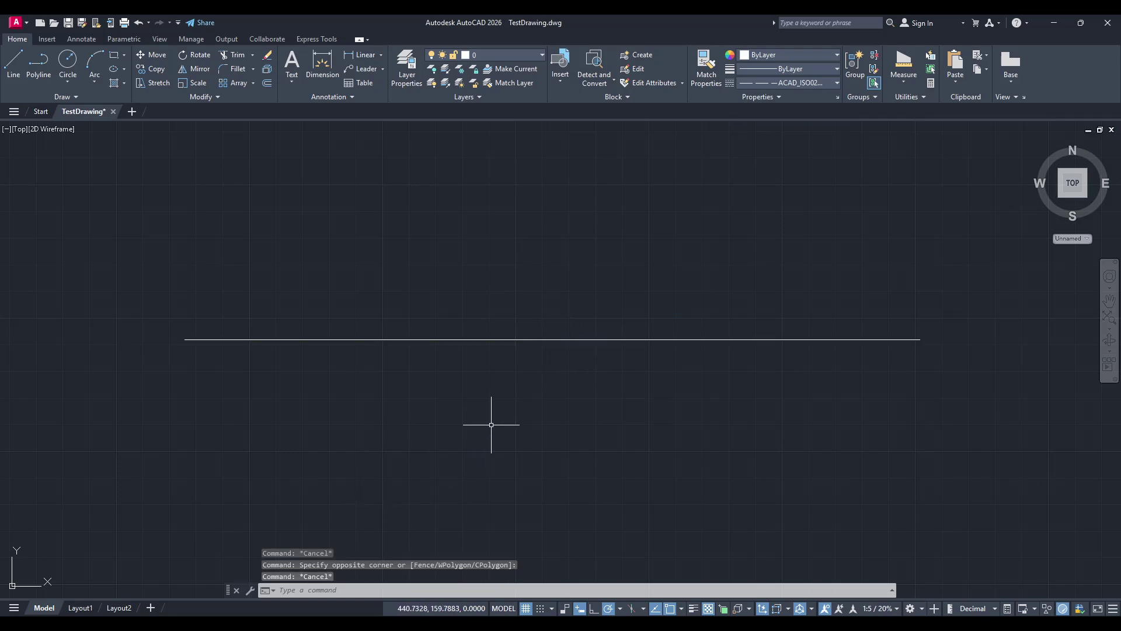
{"action": "left_click", "coordinate": [625, 292]}
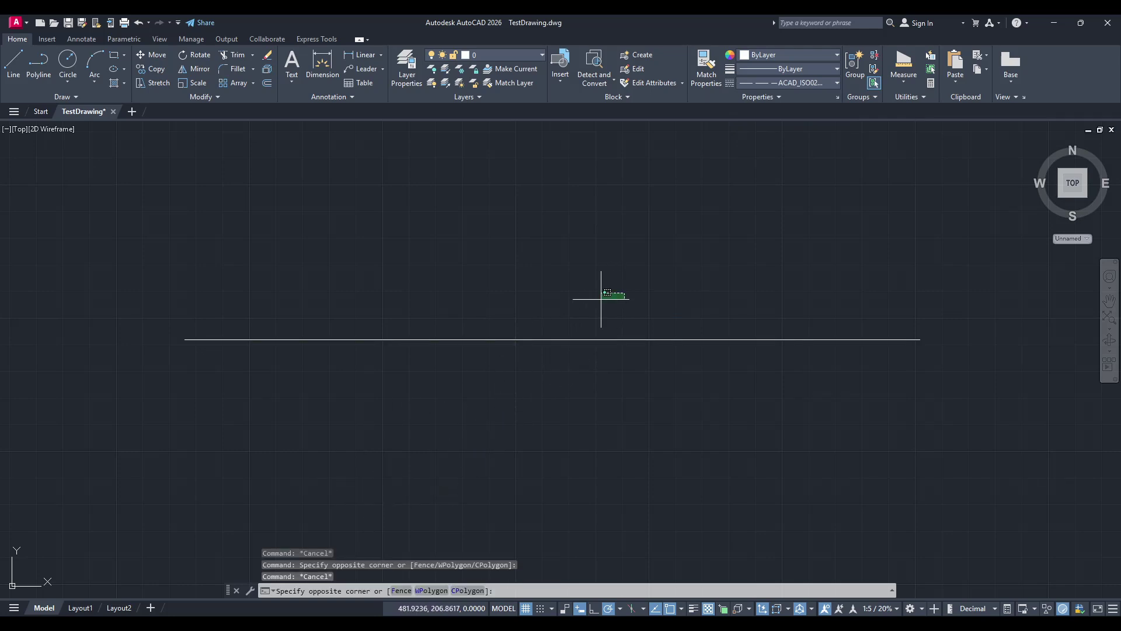
{"action": "left_click", "coordinate": [465, 408]}
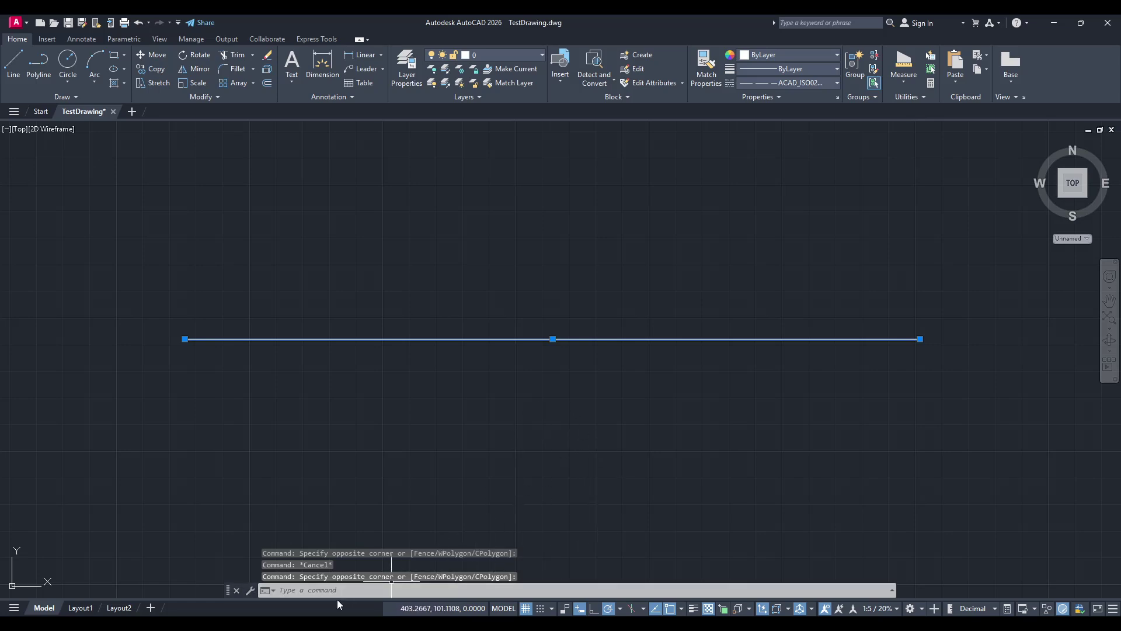
Cancel an unfinished window, retry a small crossing window, and show the linetype list.
{"action": "left_click", "coordinate": [569, 448]}
{"action": "left_click", "coordinate": [554, 294]}
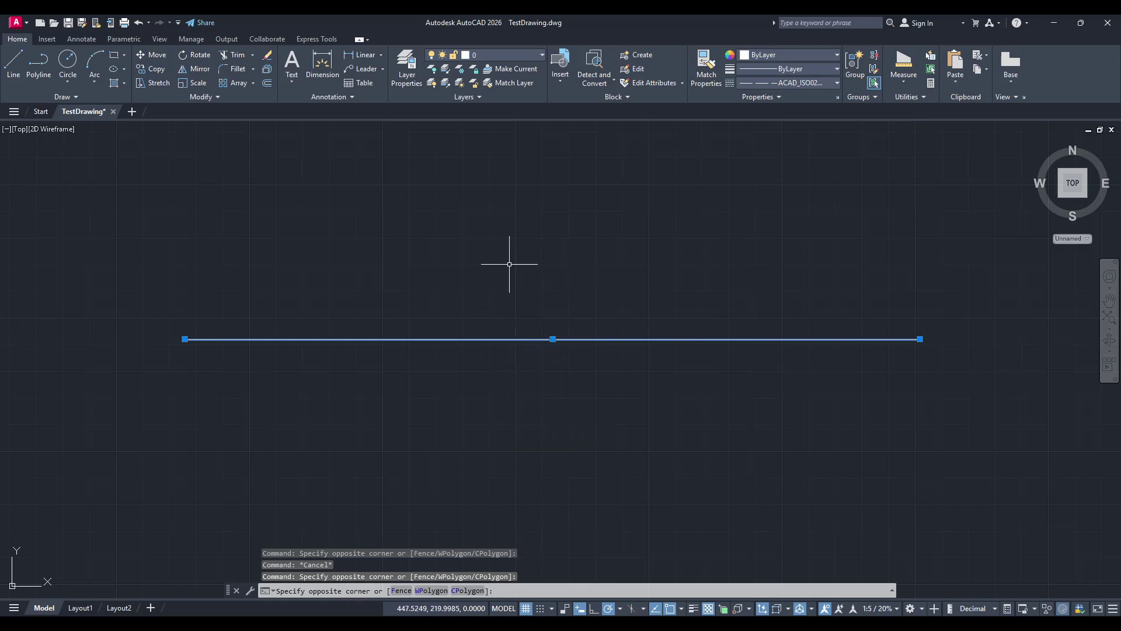
{"action": "key", "text": "Escape"}
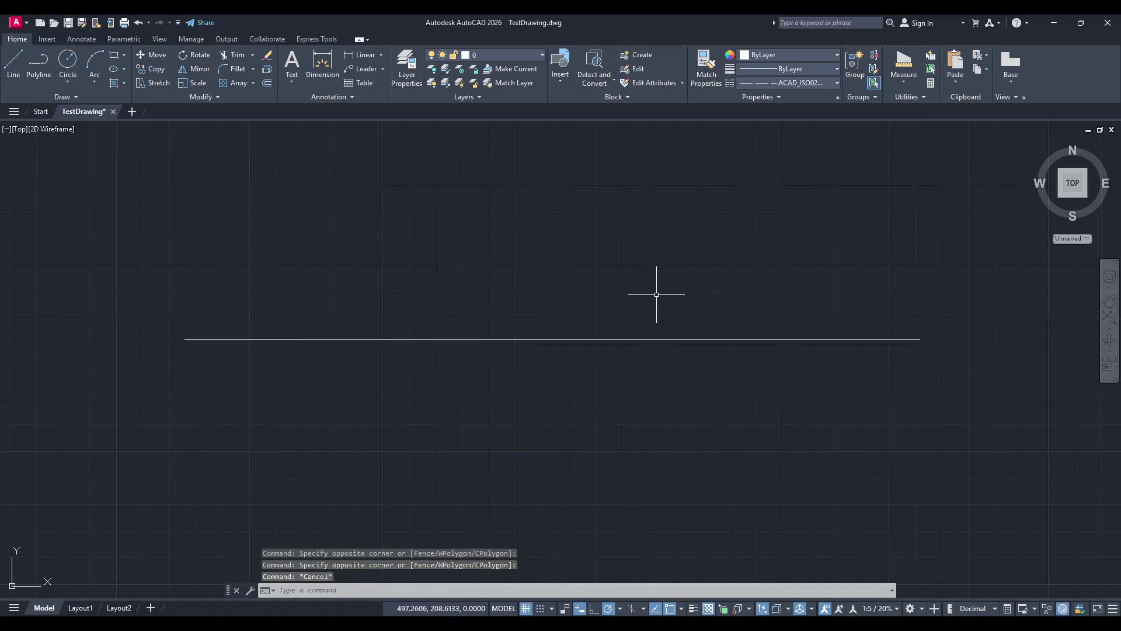
{"action": "left_click", "coordinate": [554, 342]}
{"action": "left_click", "coordinate": [549, 335]}
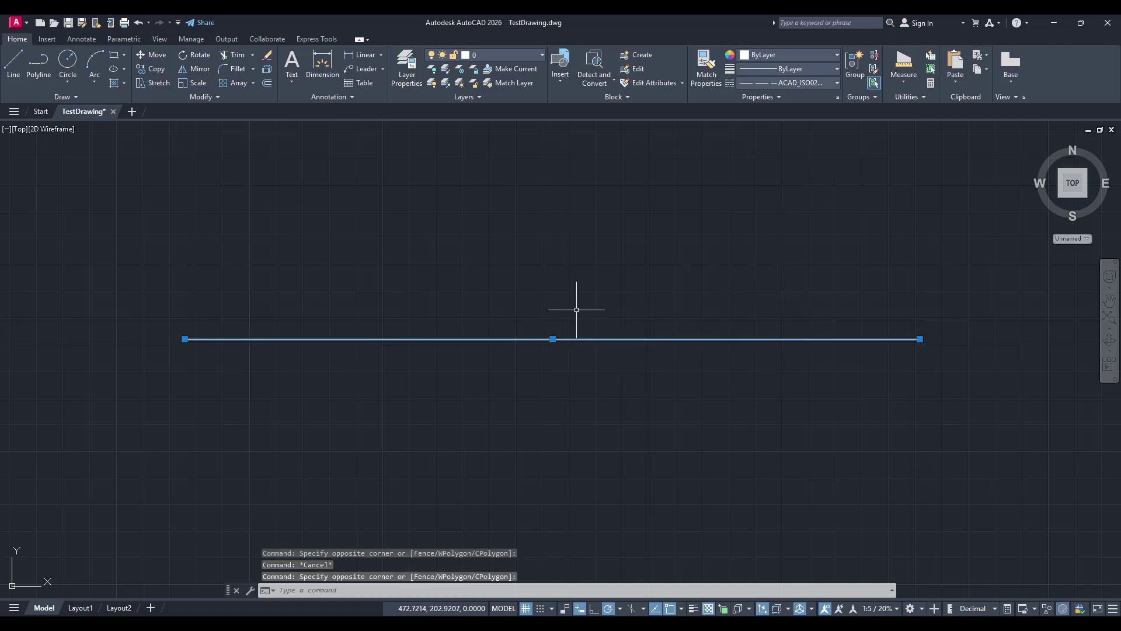
{"action": "left_click", "coordinate": [781, 80]}
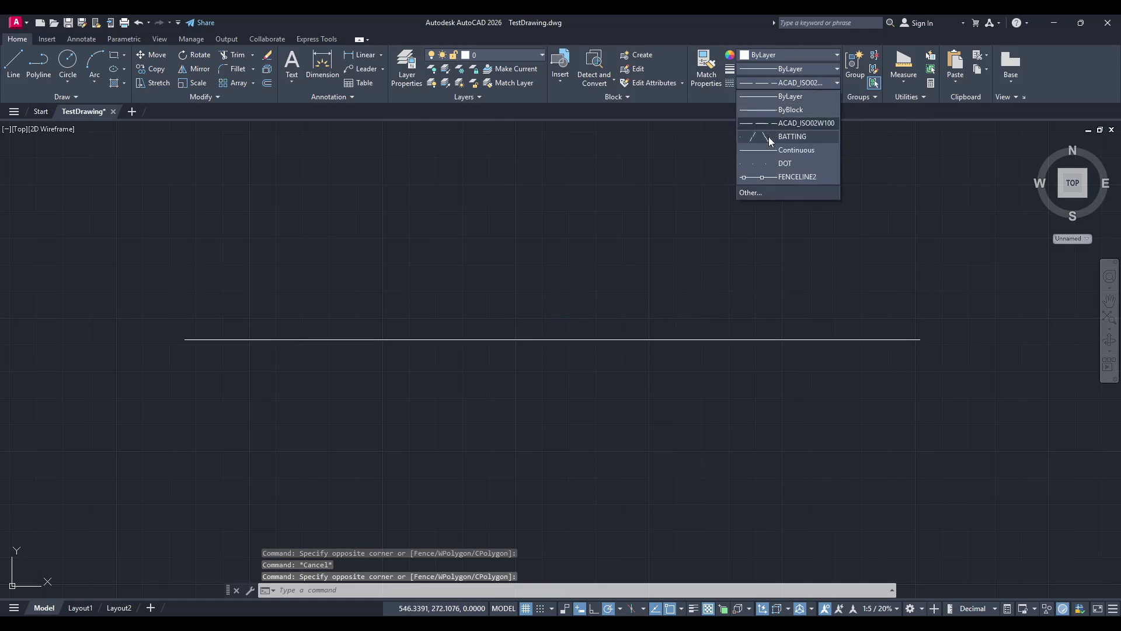
Dismiss the linetype list unchanged and reselect the horizontal line with a crossing window.
{"action": "left_click", "coordinate": [730, 207]}
{"action": "key", "text": "Escape"}
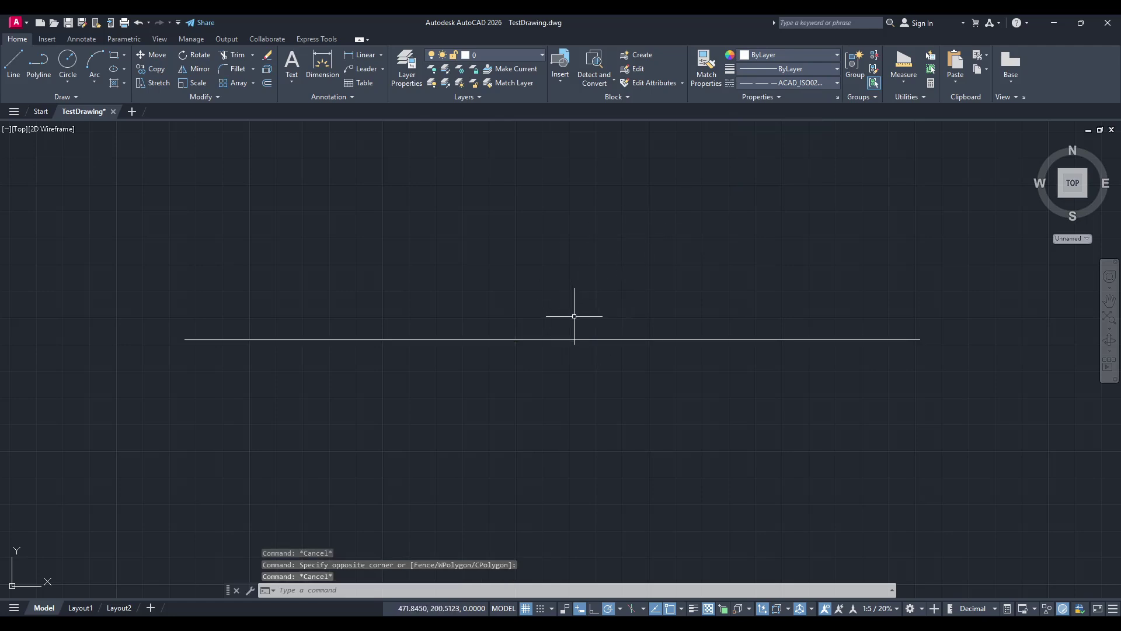
{"action": "left_click", "coordinate": [643, 302]}
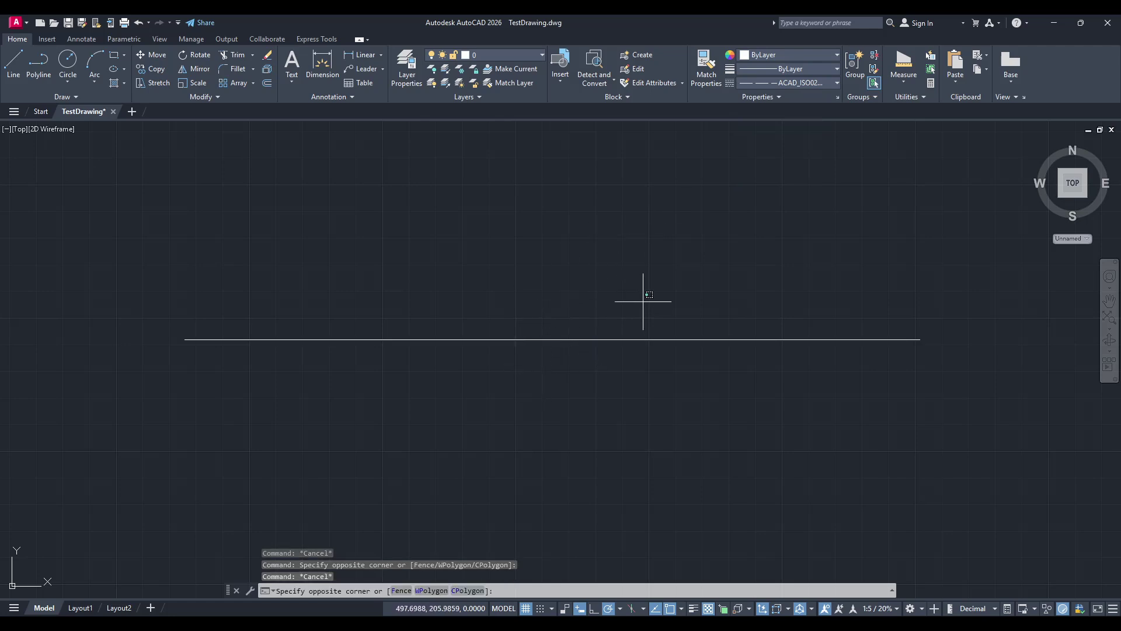
{"action": "left_click", "coordinate": [443, 382]}
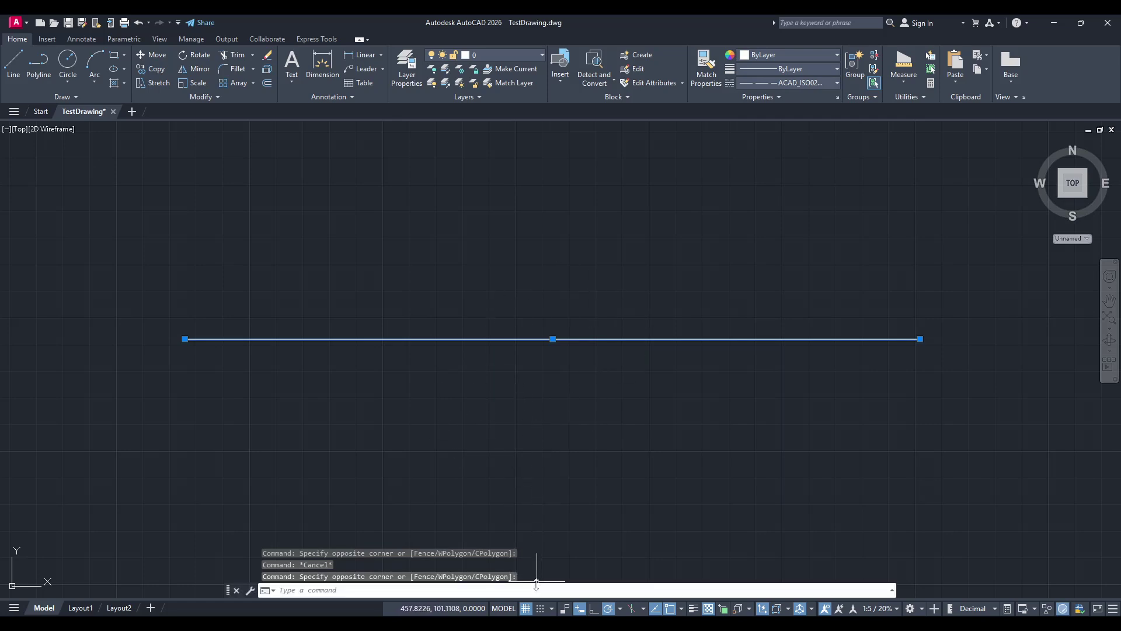
Set LTSCALE from 100 to 1 so the line shows a few long dashes.
{"action": "left_click", "coordinate": [483, 589]}
{"action": "type", "text": "scal"}
{"action": "type", "text": "e"}
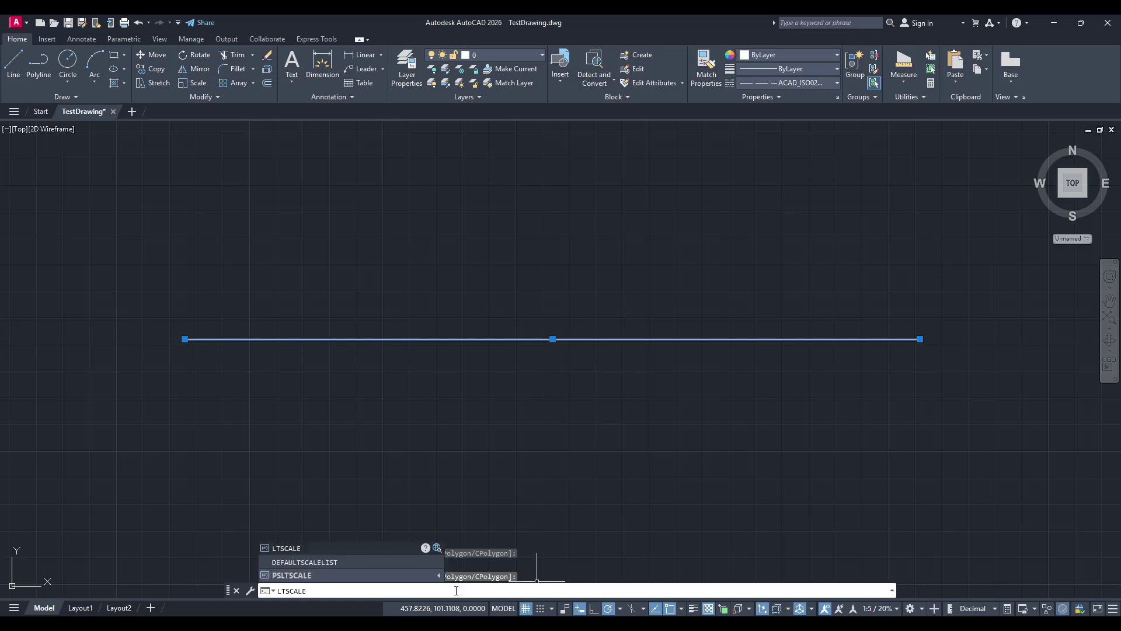
{"action": "type", "text": "1"}
{"action": "key", "text": "Return"}
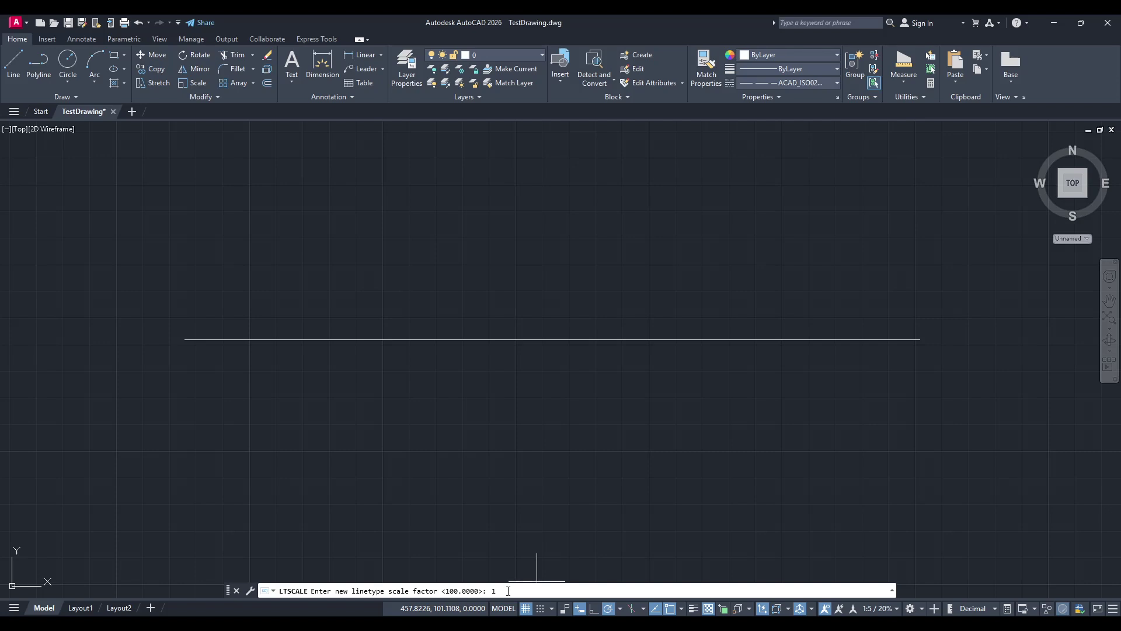
{"action": "key", "text": "Return"}
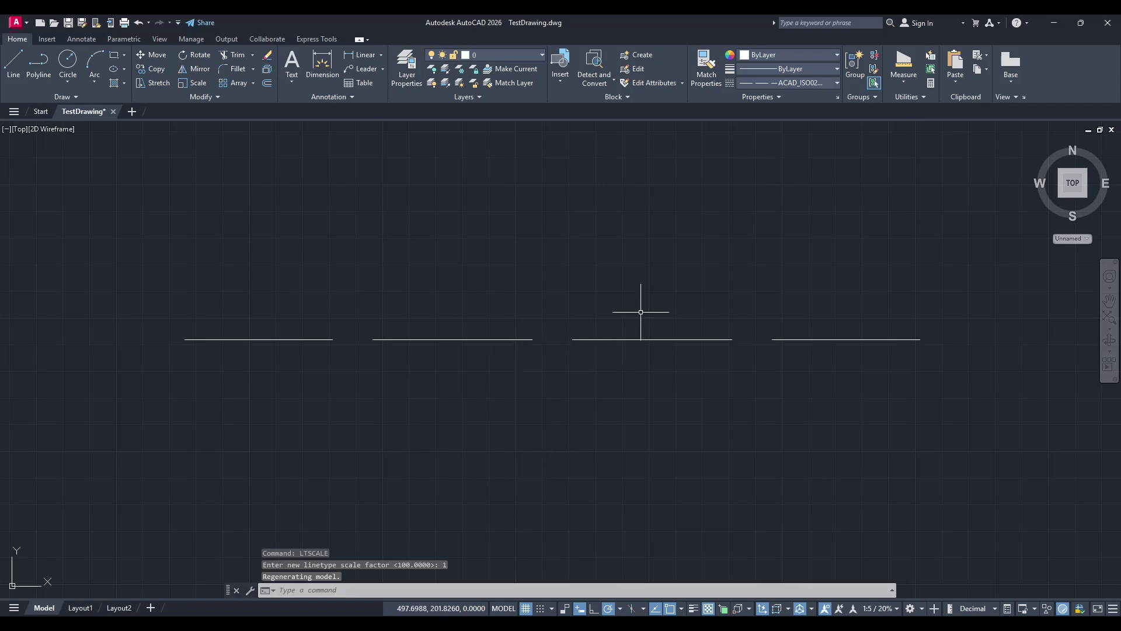
Window-select the dashed line and set LTSCALE to 0.1.
{"action": "left_click", "coordinate": [841, 286]}
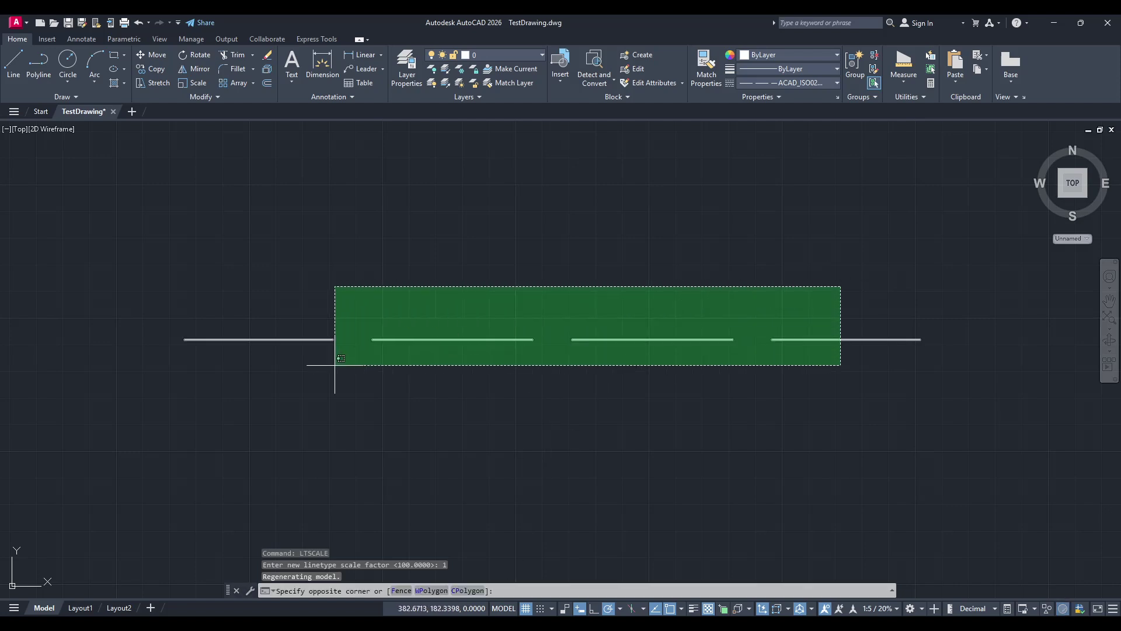
{"action": "left_click", "coordinate": [214, 395]}
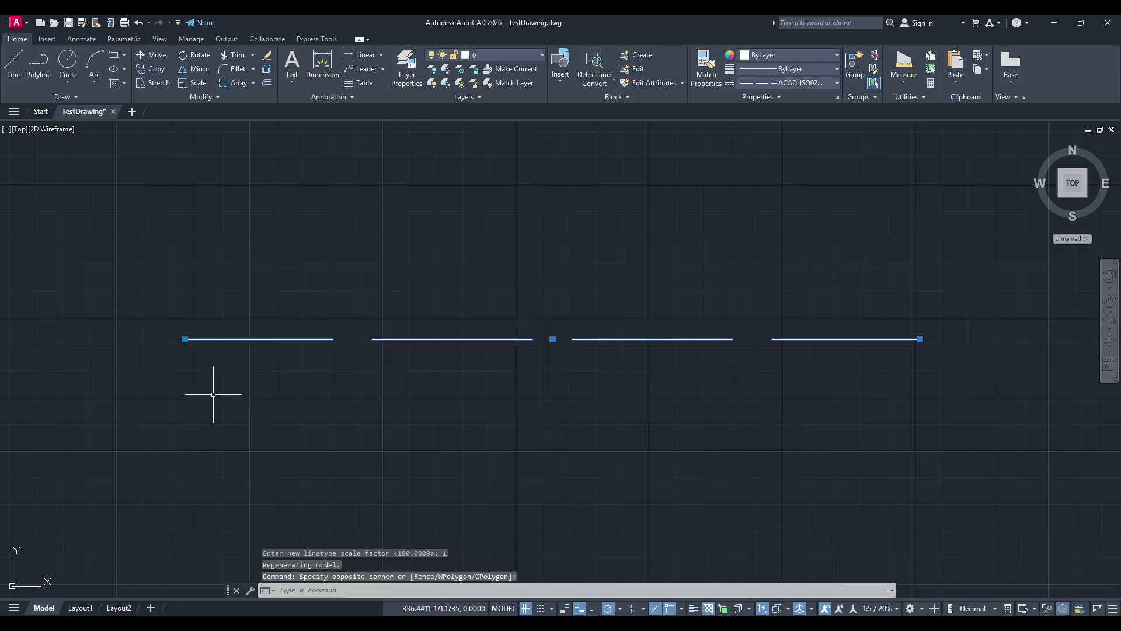
{"action": "left_click", "coordinate": [406, 590]}
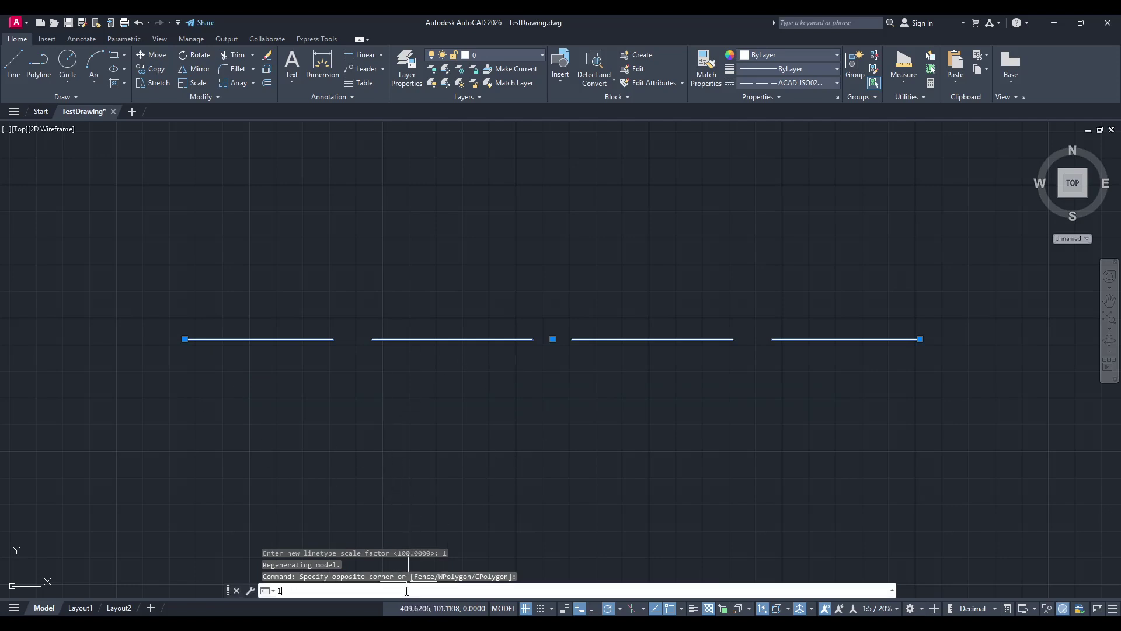
{"action": "type", "text": "tscale"}
{"action": "key", "text": "Return"}
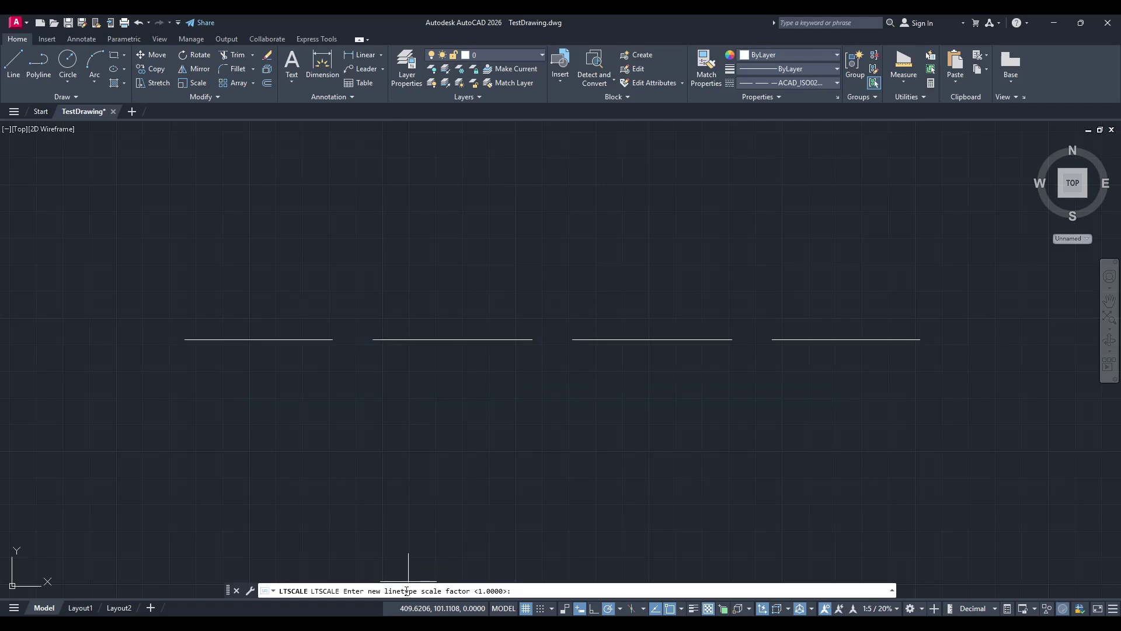
{"action": "type", "text": "0.1"}
{"action": "key", "text": "Return"}
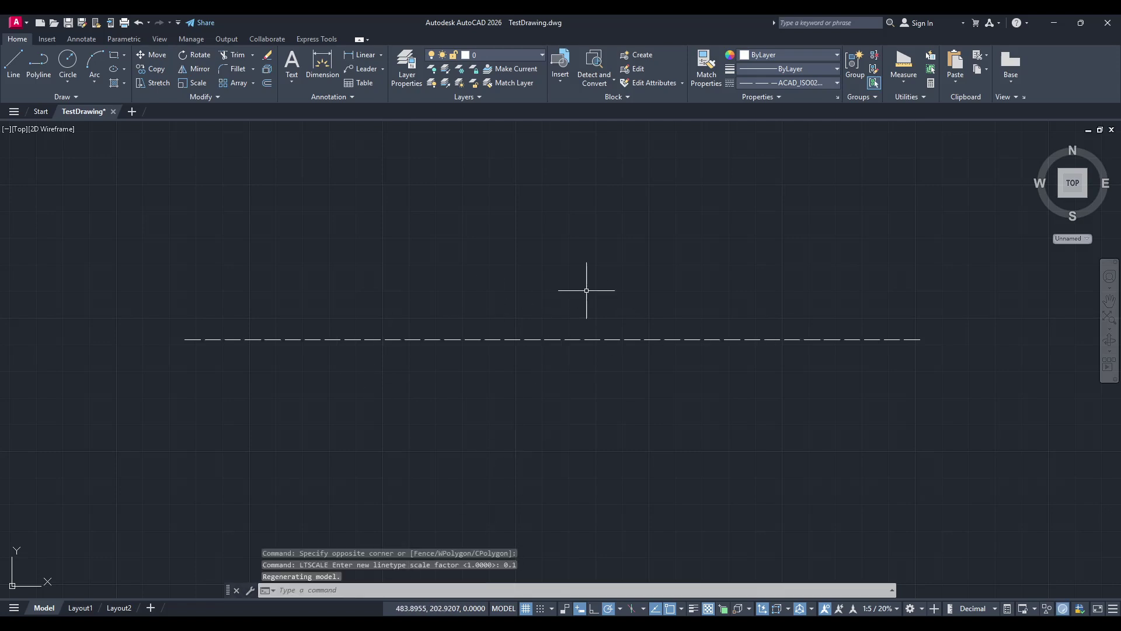
{"action": "left_click", "coordinate": [560, 275]}
{"action": "left_click", "coordinate": [379, 427]}
{"action": "scroll", "coordinate": [456, 380], "scroll_direction": "up", "scroll_amount": 4}
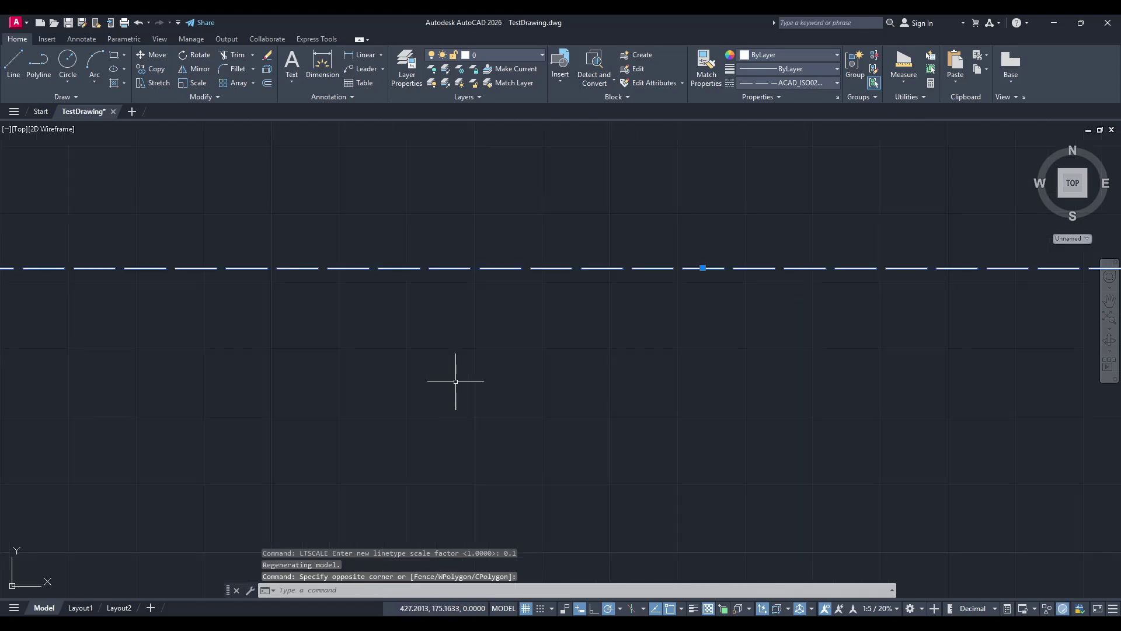
{"action": "scroll", "coordinate": [458, 376], "scroll_direction": "down", "scroll_amount": 2}
{"action": "scroll", "coordinate": [457, 374], "scroll_direction": "down", "scroll_amount": 2}
{"action": "scroll", "coordinate": [458, 374], "scroll_direction": "up", "scroll_amount": 2}
{"action": "scroll", "coordinate": [483, 400], "scroll_direction": "down", "scroll_amount": 2}
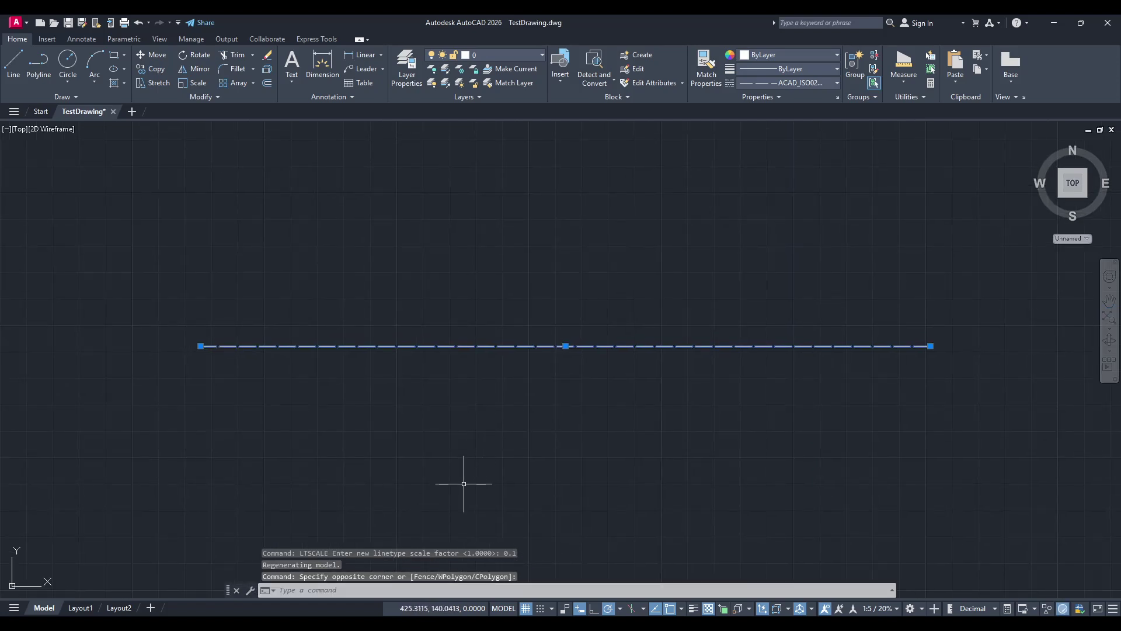
{"action": "type", "text": "lt"}
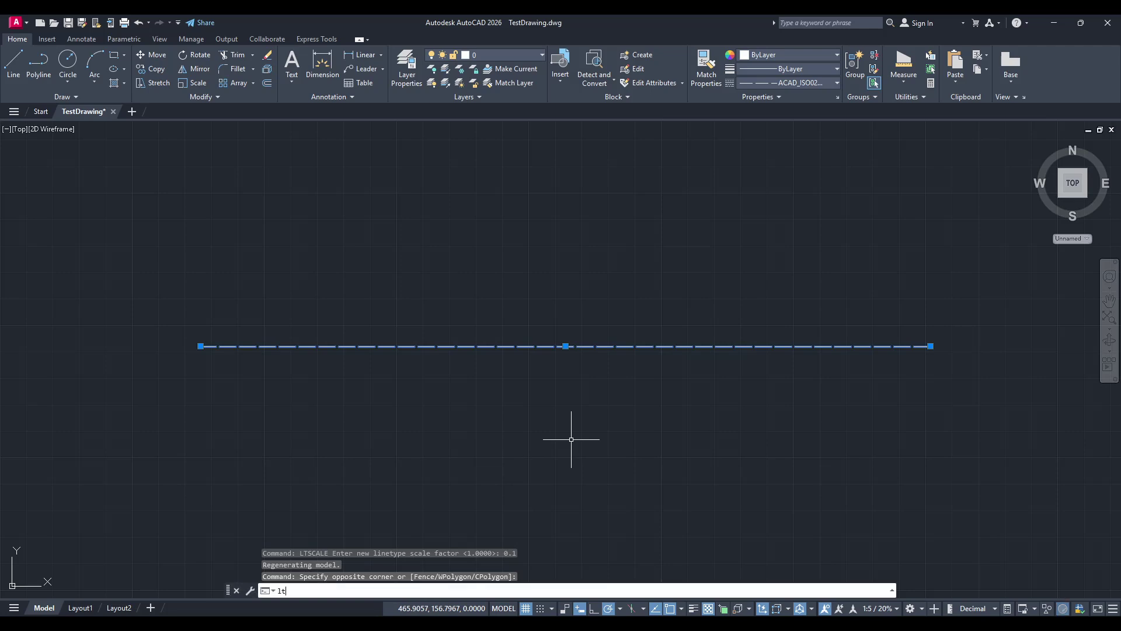
{"action": "type", "text": "scale"}
{"action": "key", "text": "Return"}
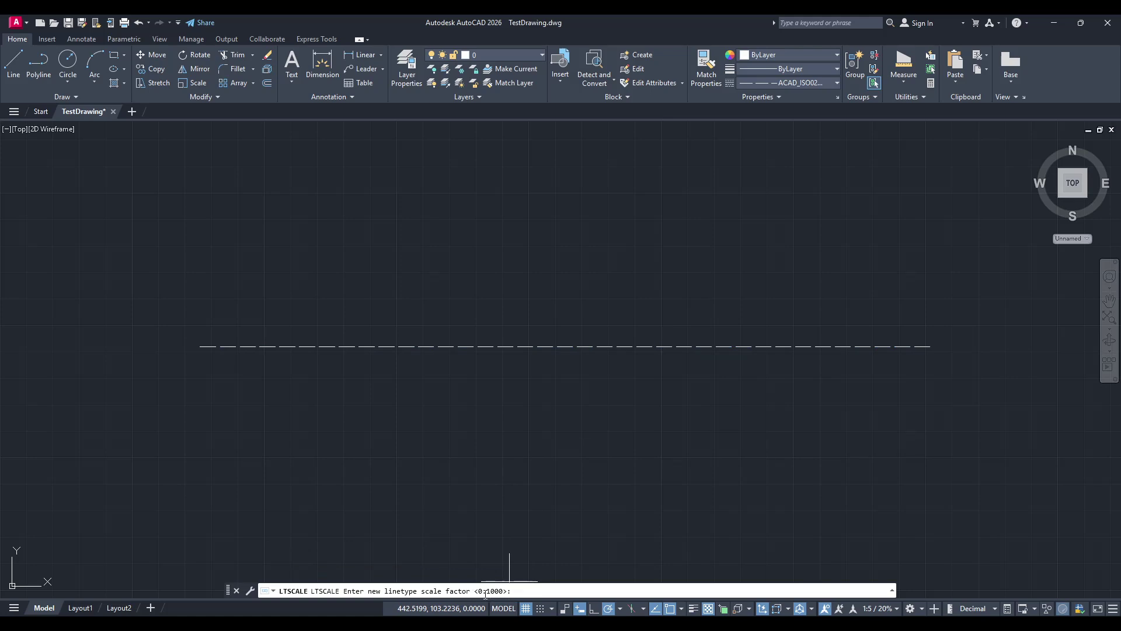
{"action": "key", "text": "Escape"}
Window-select the dashed line and set LTSCALE to 0.5.
{"action": "left_click", "coordinate": [606, 304]}
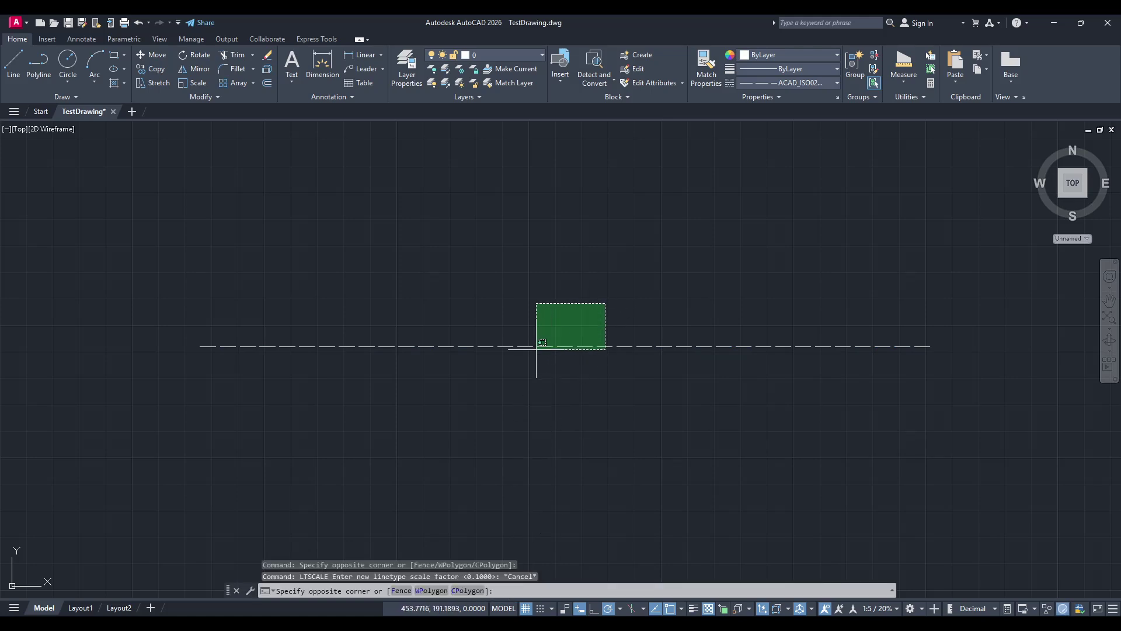
{"action": "left_click", "coordinate": [537, 347]}
{"action": "type", "text": "1"}
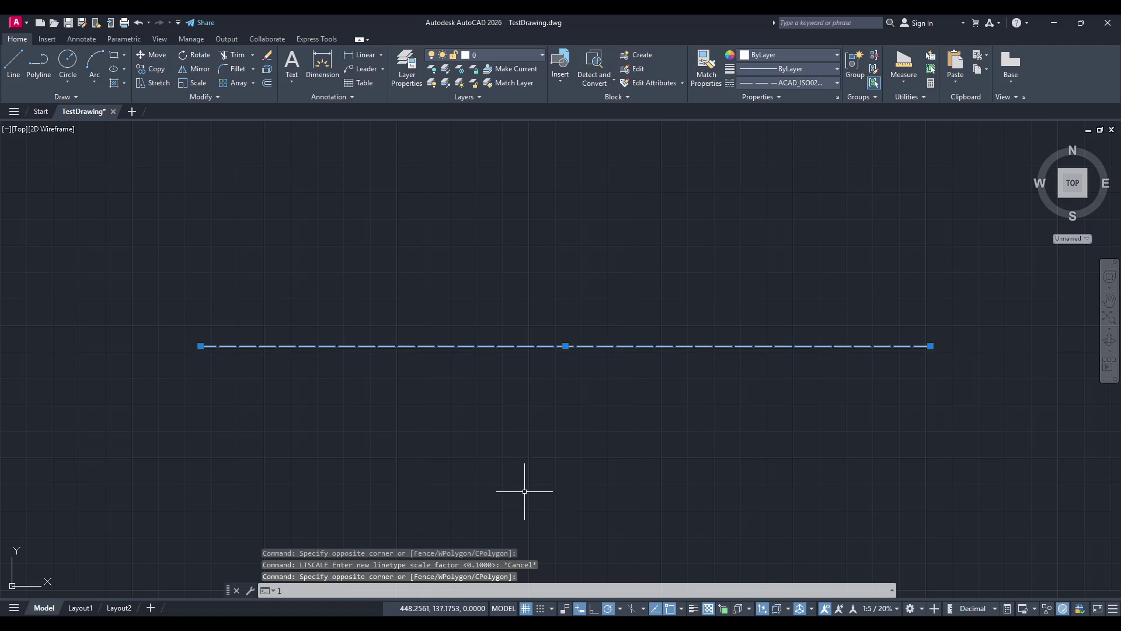
{"action": "type", "text": "linetype sca"}
{"action": "type", "text": "l"}
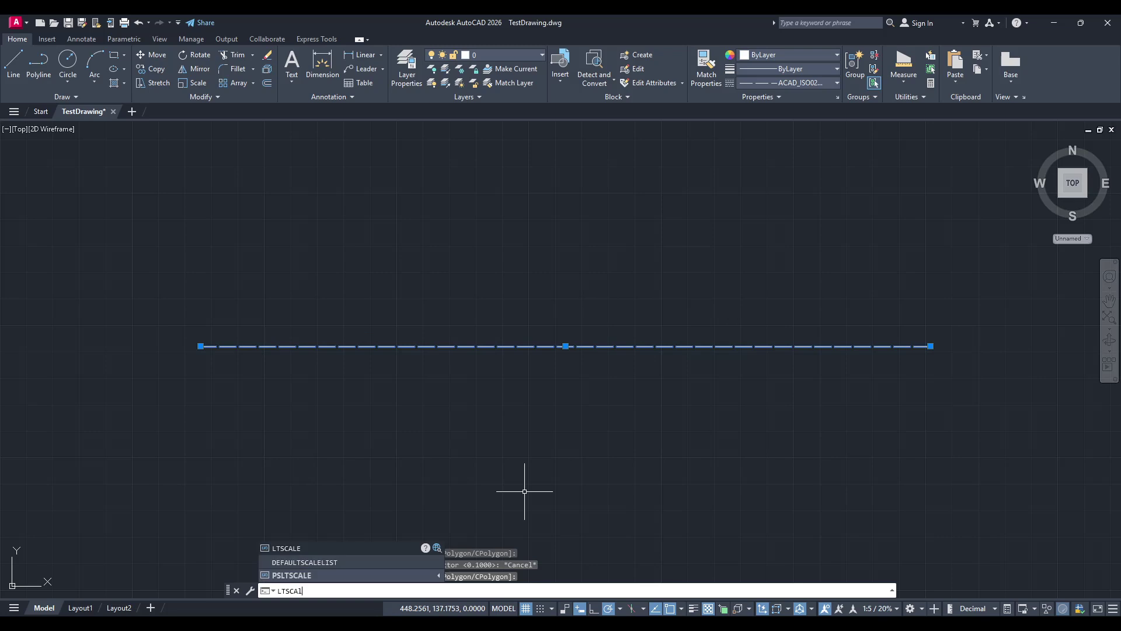
{"action": "type", "text": "e"}
{"action": "key", "text": "Return"}
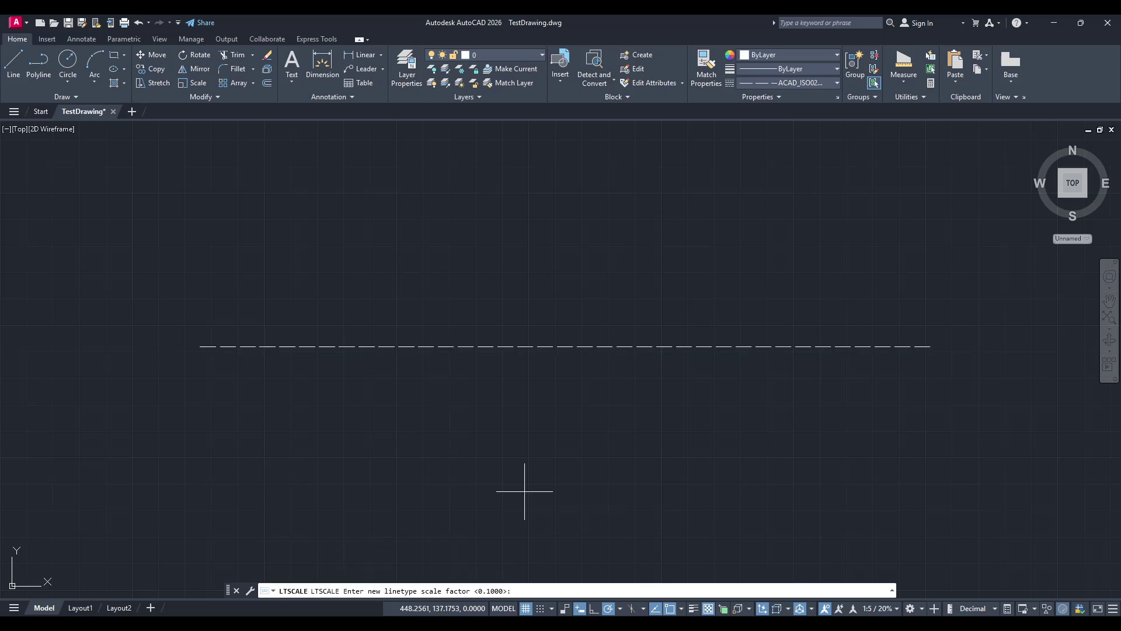
{"action": "type", "text": "0.5"}
{"action": "key", "text": "Return"}
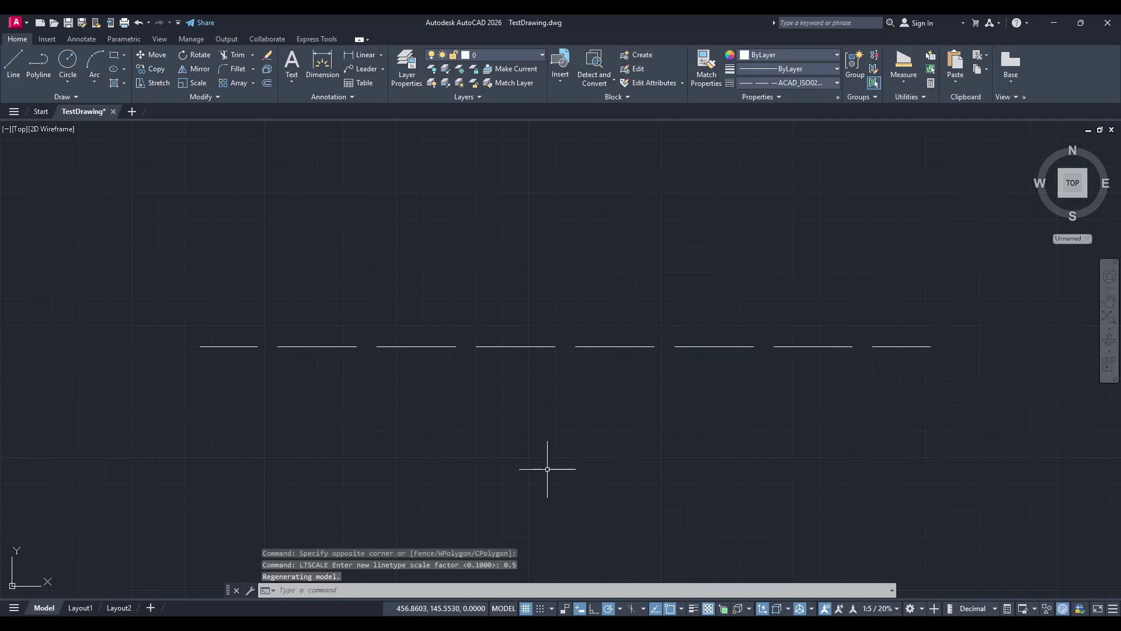
Window-select the dashed line and set LTSCALE to 0.25.
{"action": "left_click", "coordinate": [590, 326]}
{"action": "left_click", "coordinate": [522, 374]}
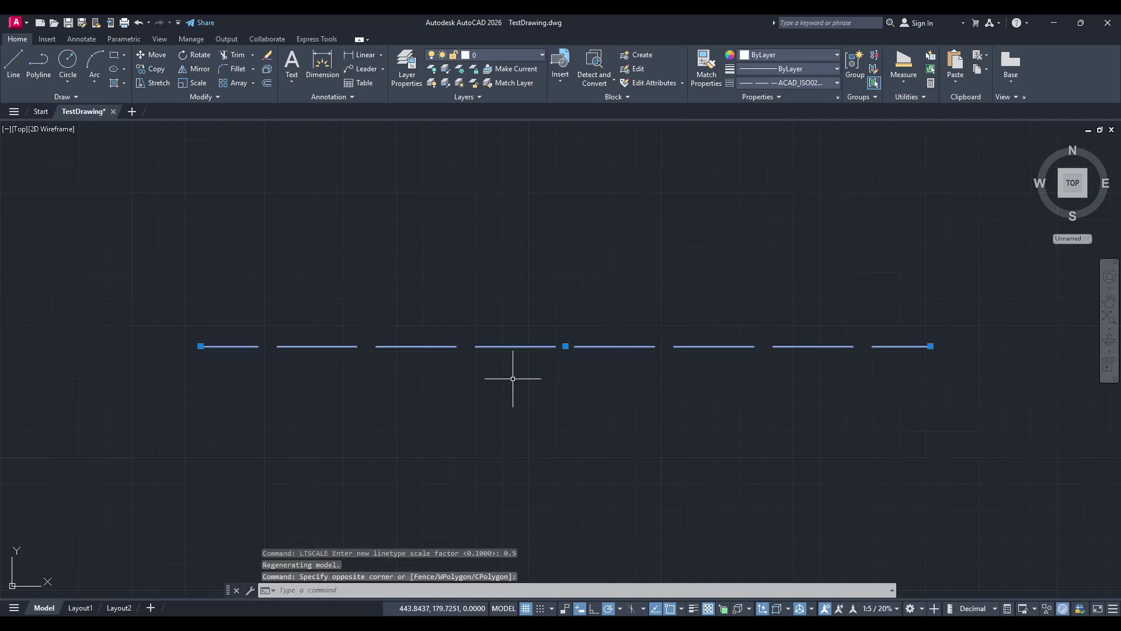
{"action": "type", "text": "linetype sc"}
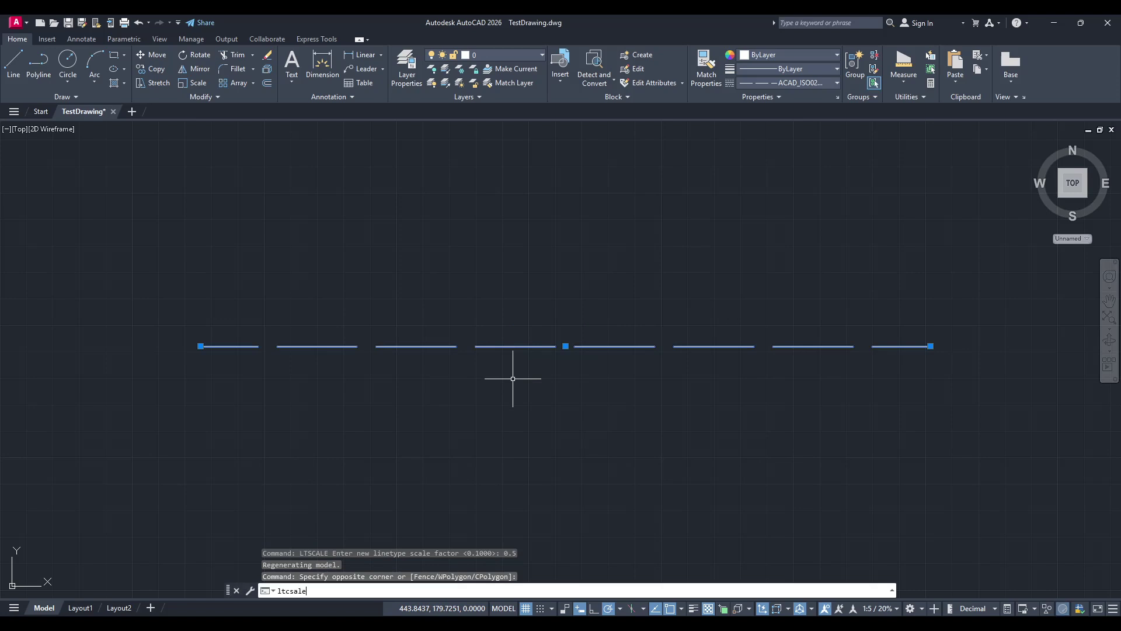
{"action": "type", "text": "ale"}
{"action": "key", "text": "Return"}
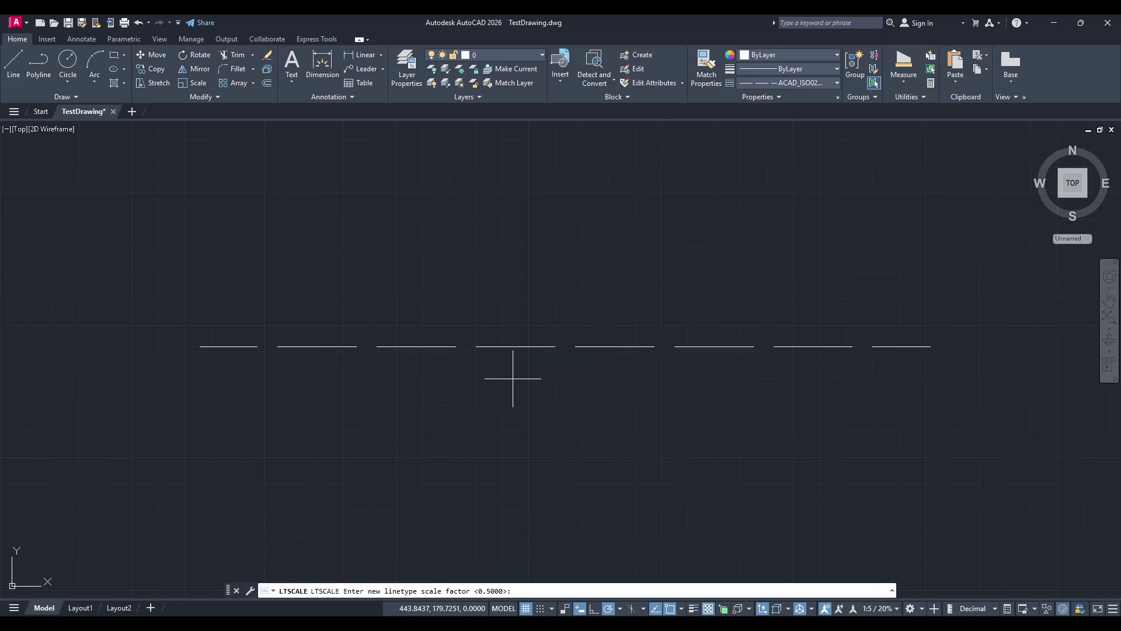
{"action": "type", "text": "0.2"}
{"action": "type", "text": "5"}
{"action": "key", "text": "Return"}
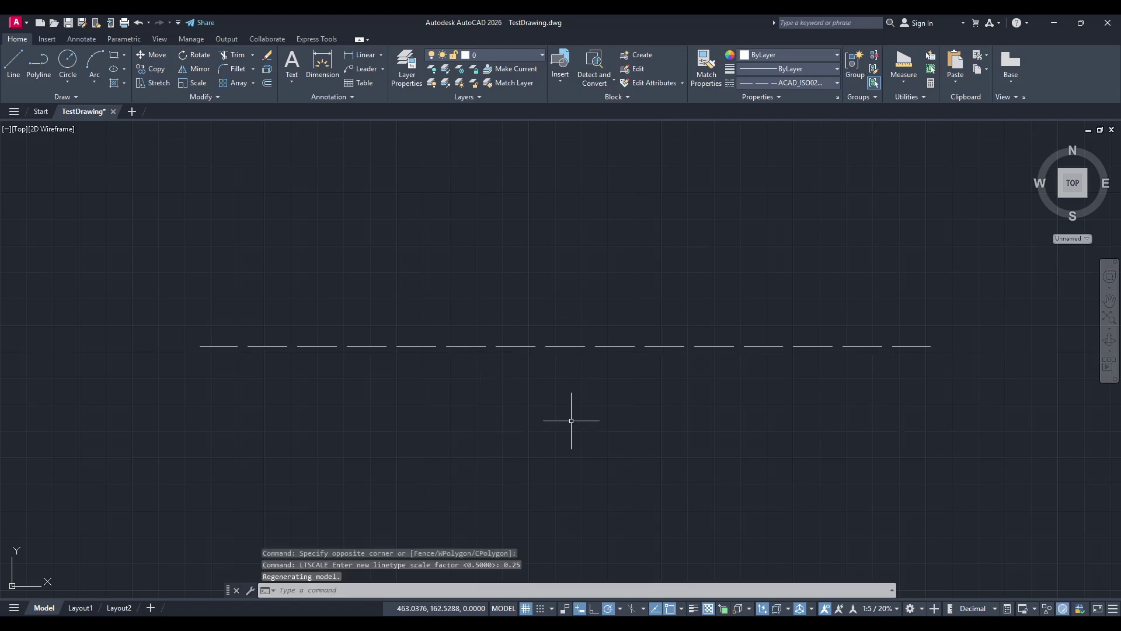